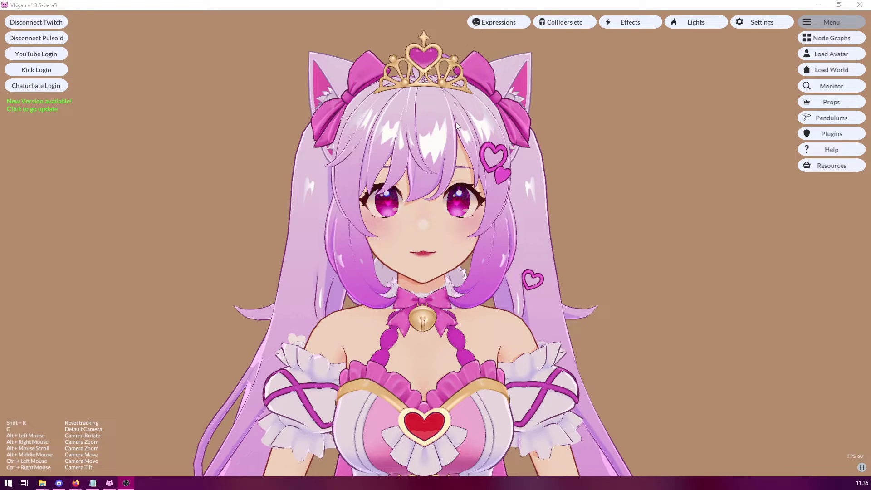
Open the Node Graphs editor from VNyan's right-hand menu.
click(826, 40)
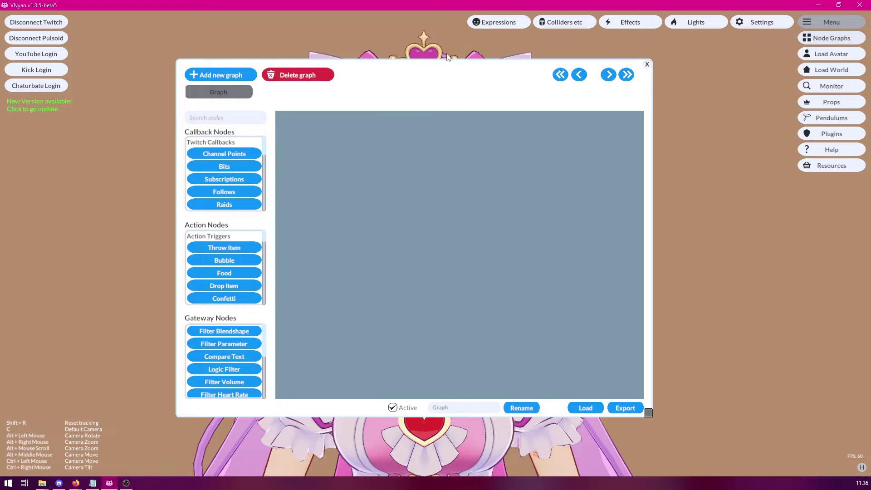
Move the Node Graphs window up-left, enlarge it, and scroll Twitch Callbacks down to Commands.
drag(449, 68, 327, 53)
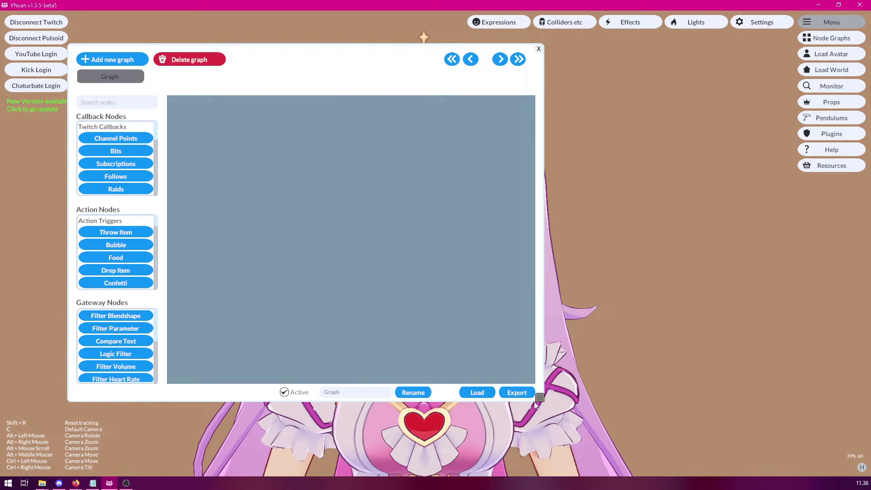
drag(540, 398, 762, 438)
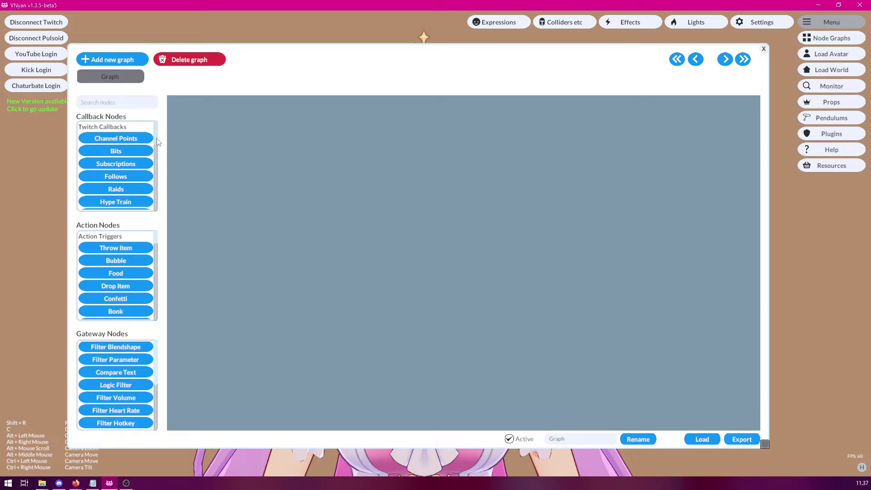
scroll(159, 143, down, 2)
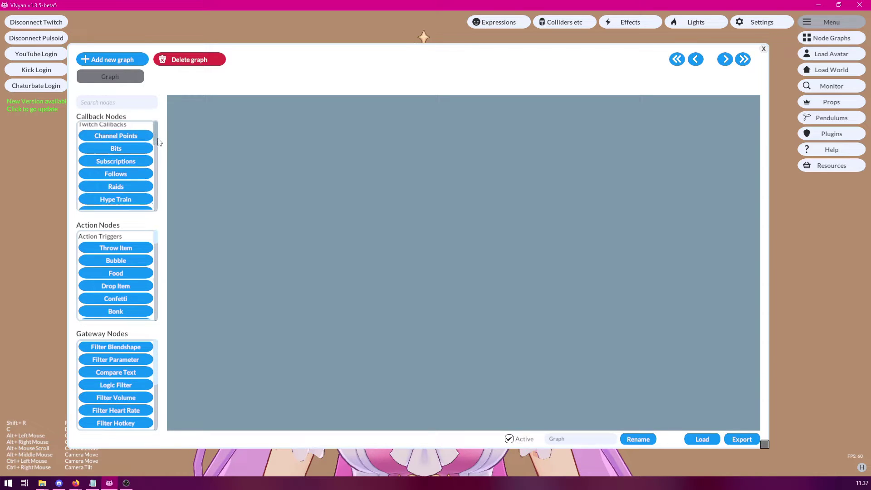
scroll(163, 146, down, 1)
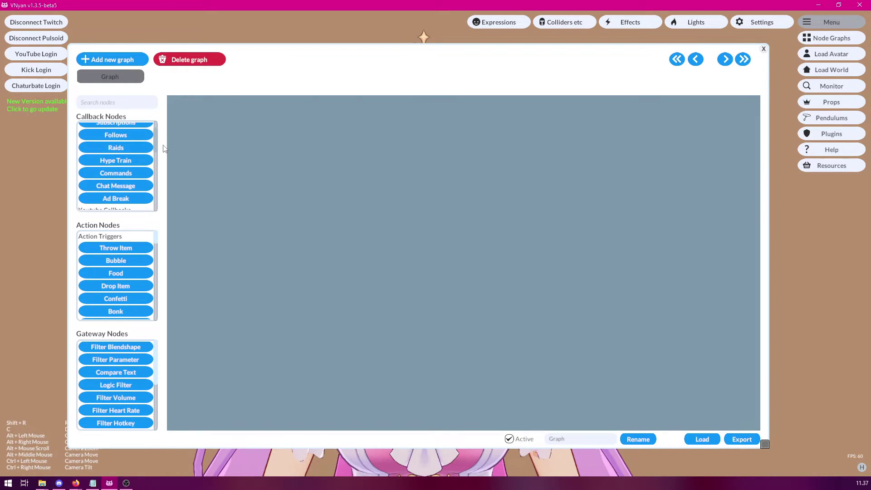
Add a Command callback node with command text 'test', positioned in the graph's upper left.
click(131, 175)
drag(456, 216, 266, 137)
scroll(115, 157, down, 3)
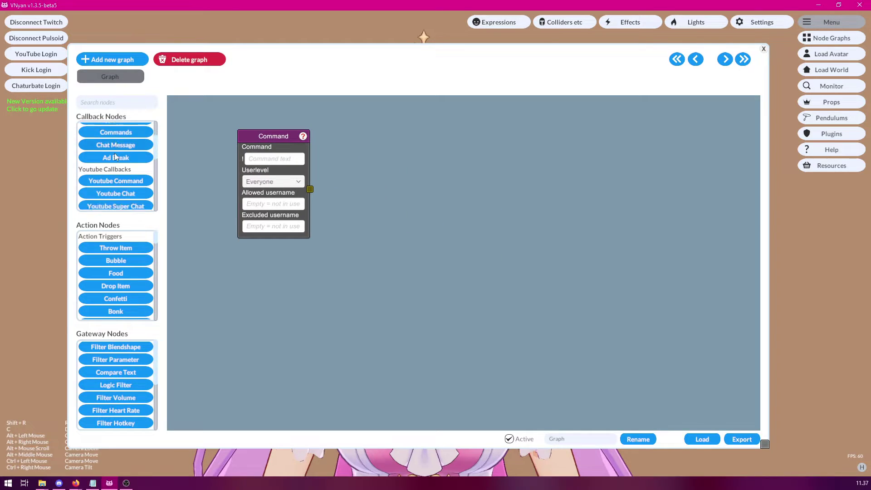
scroll(115, 155, down, 2)
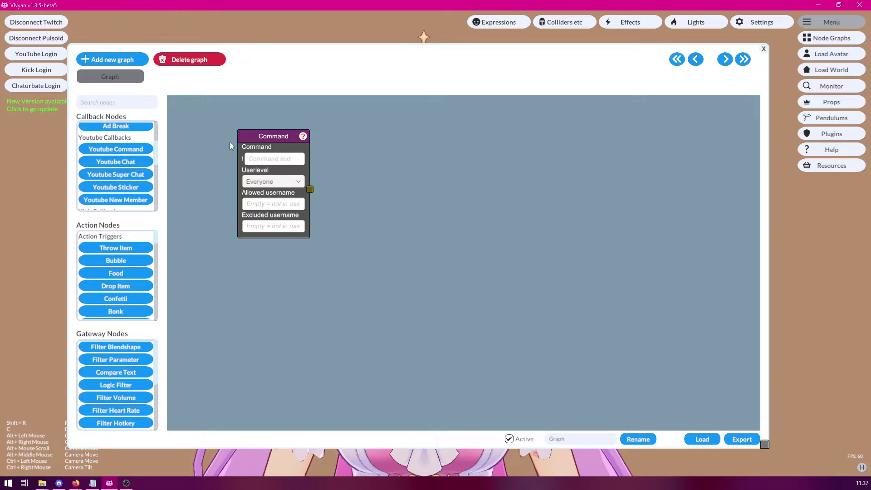
drag(269, 137, 231, 127)
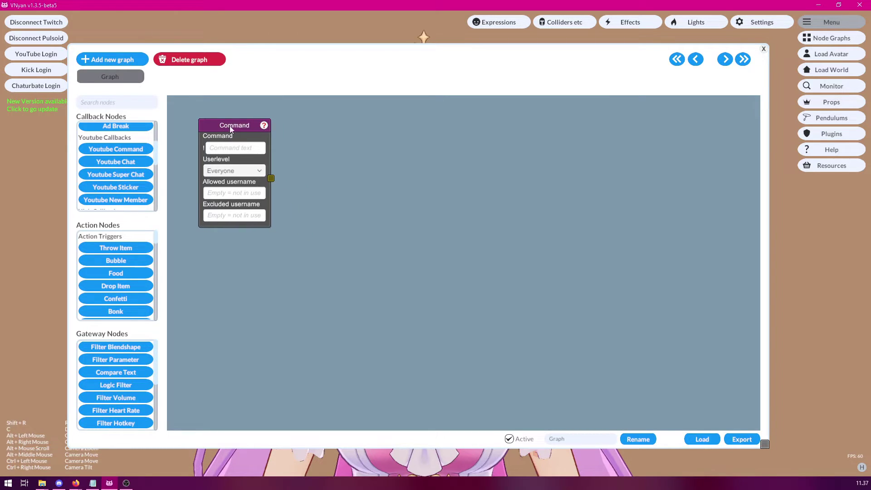
click(238, 151)
text(test)
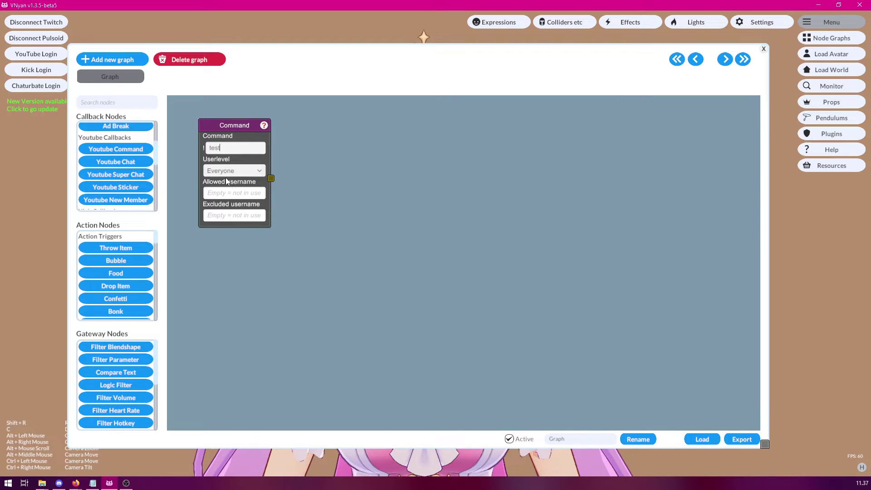
drag(225, 129, 210, 145)
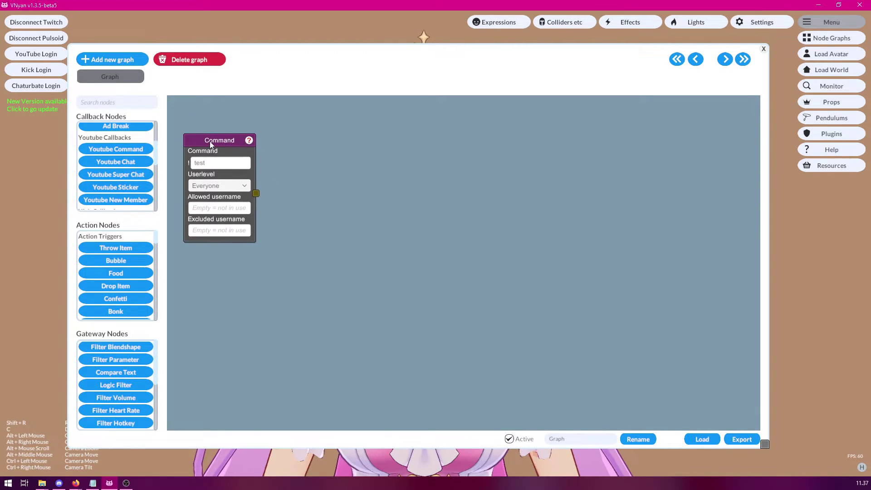
Add a Throw Item node throwing Apple with amount 5, placed right of the Command node.
click(128, 248)
drag(442, 178, 440, 139)
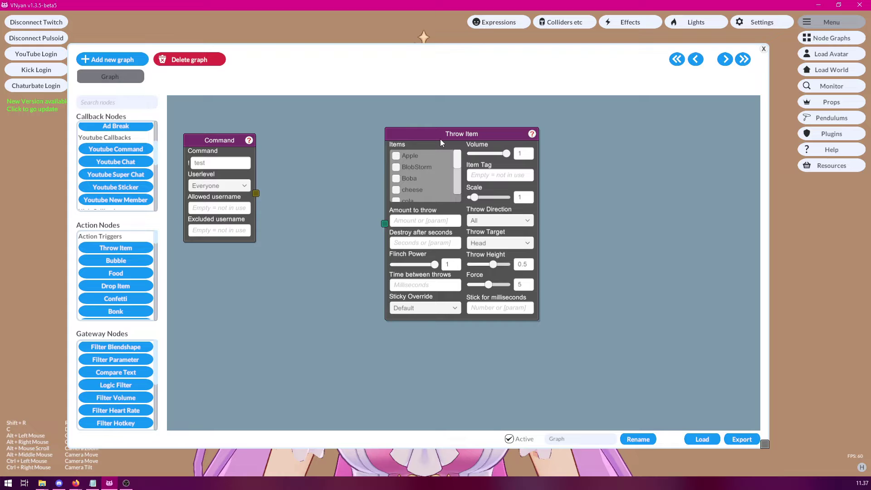
click(397, 157)
click(415, 224)
text(1)
drag(445, 131, 471, 134)
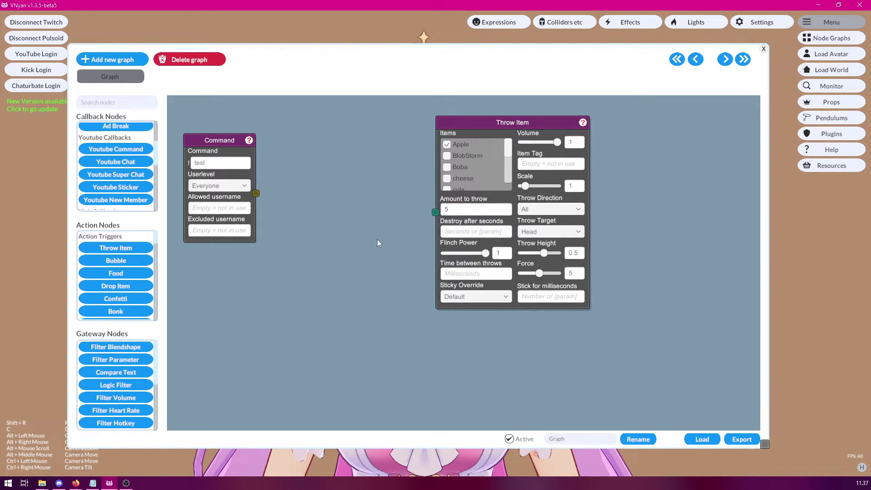
Search nodes for 'coo' and place a Cooldown node between the Command and Throw Item nodes.
click(96, 103)
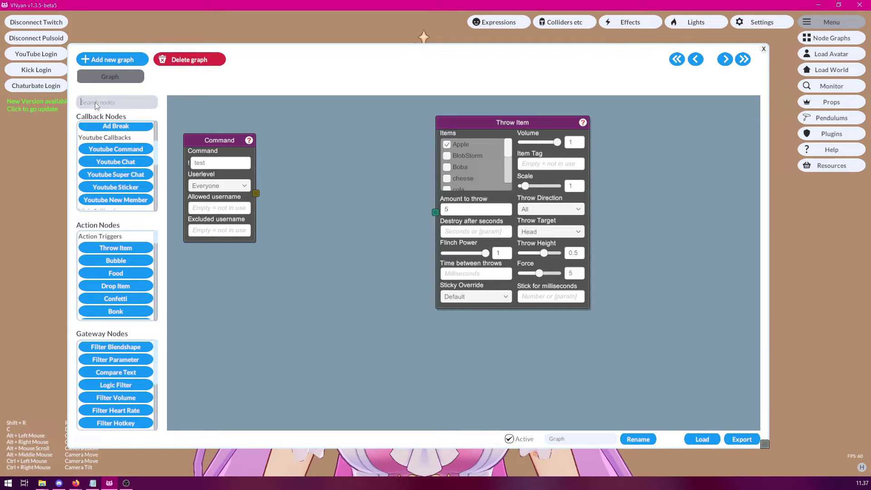
text(coo)
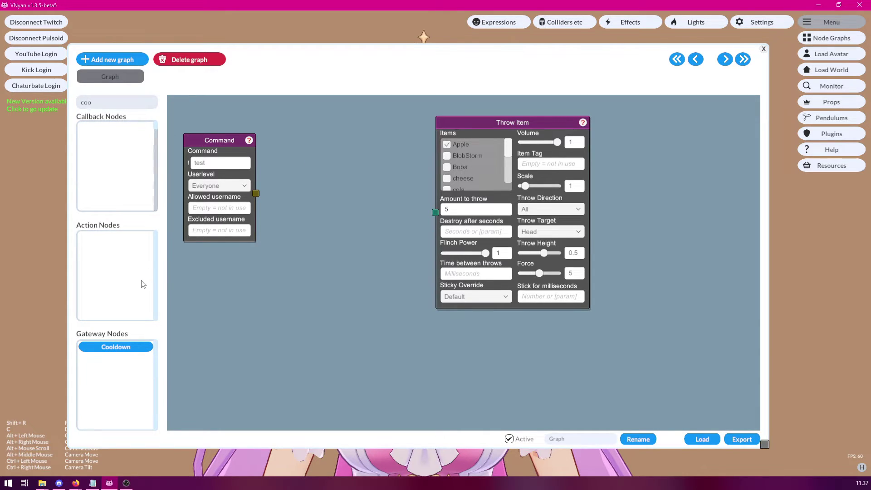
click(124, 349)
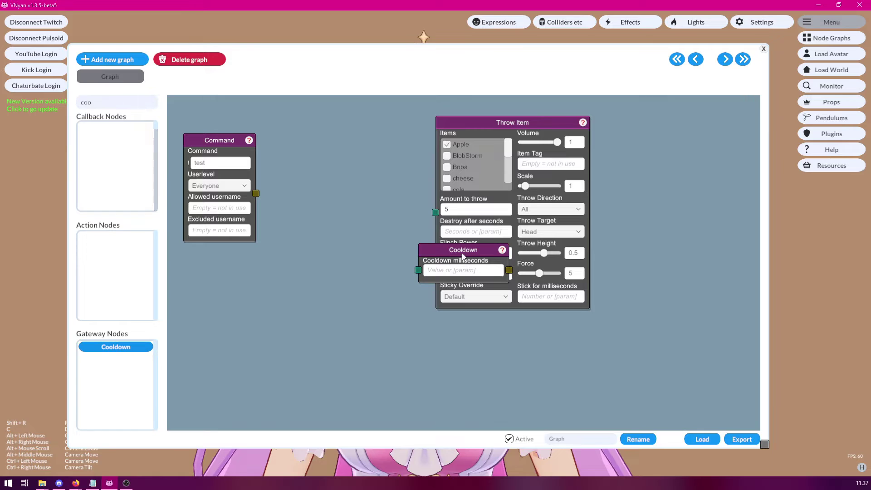
drag(456, 254, 341, 186)
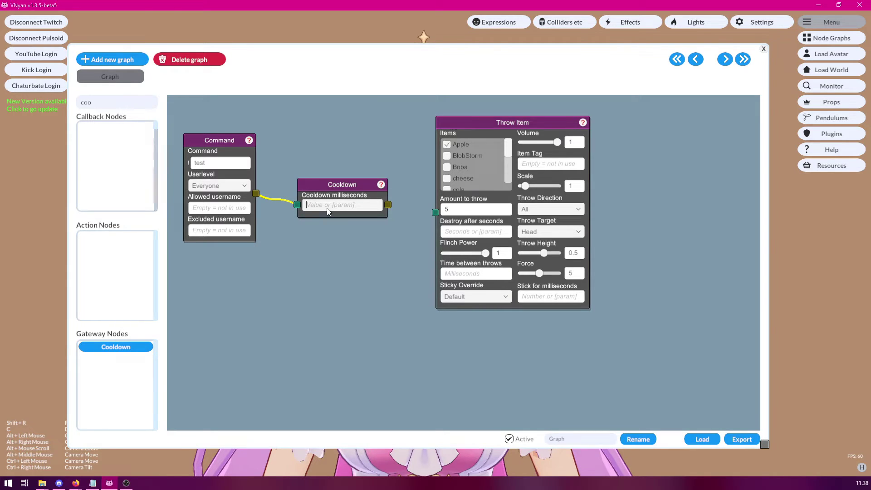
Set the Cooldown to 5000 milliseconds and wire its output into the Throw Item node.
text(5000)
drag(438, 218, 432, 209)
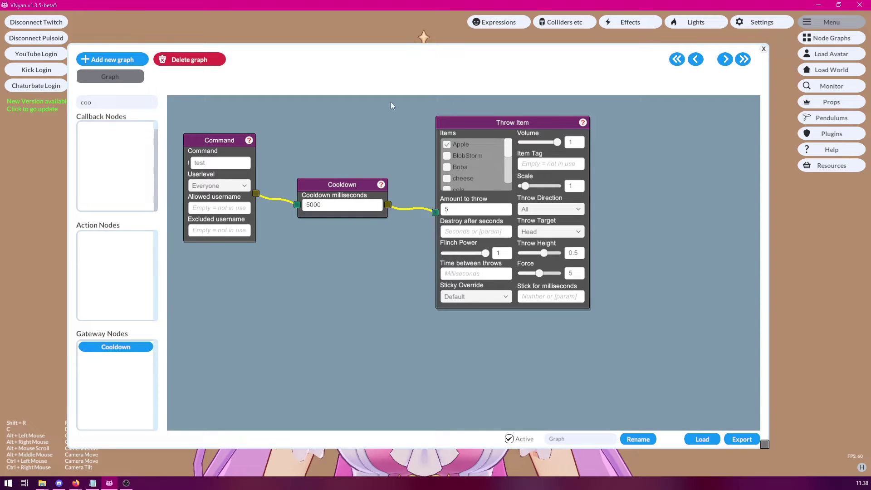
drag(764, 448, 573, 394)
Move the node graph window to the lower right and send a test signal from the Command node.
drag(325, 291, 433, 318)
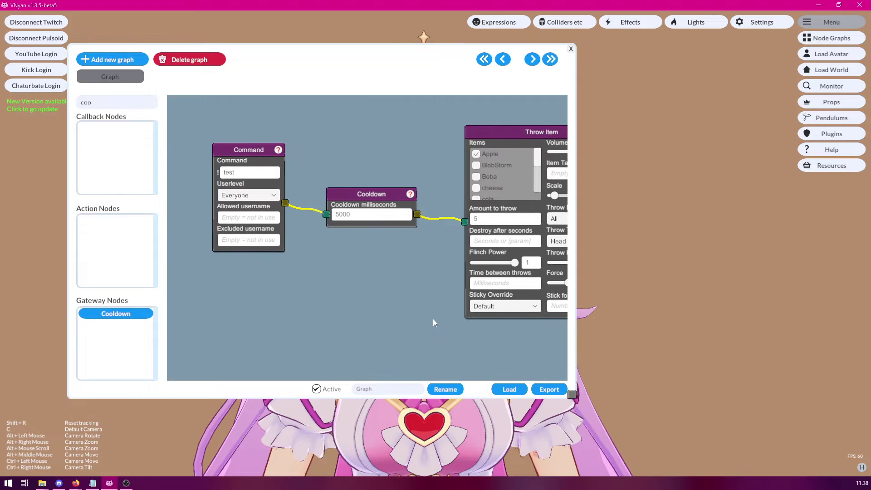
drag(291, 62, 490, 256)
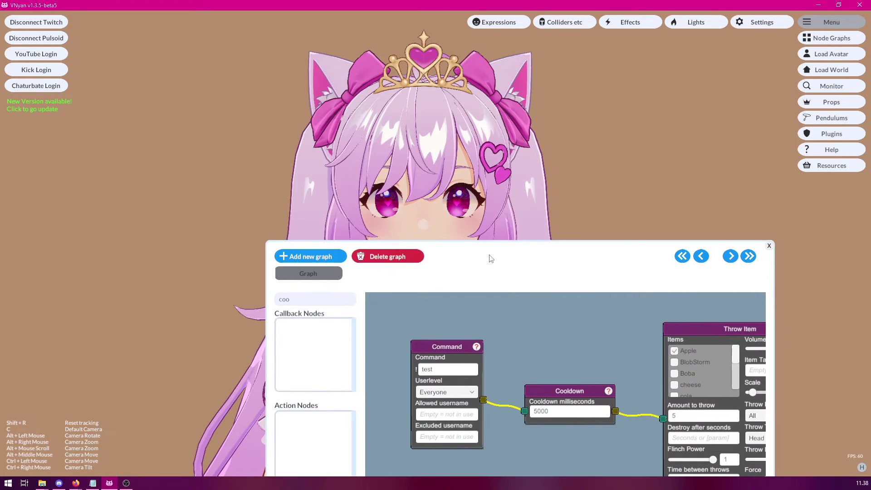
right_click(432, 344)
click(446, 351)
Fire further test signals from the Command node's options menu, then close the menu.
right_click(435, 347)
click(443, 353)
right_click(437, 347)
click(448, 355)
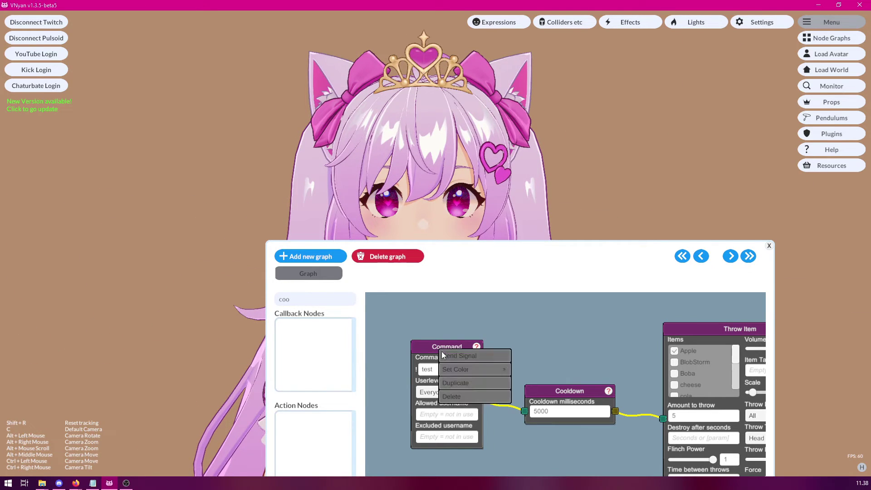
right_click(439, 350)
right_click(444, 353)
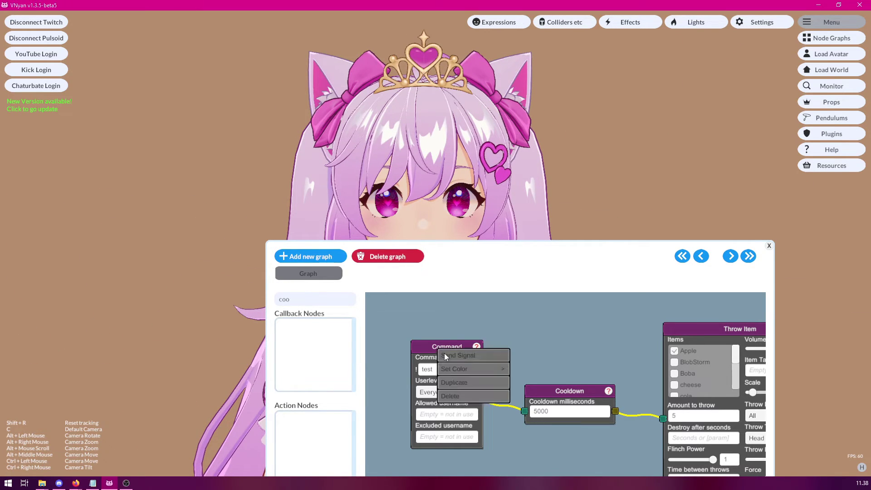
right_click(439, 350)
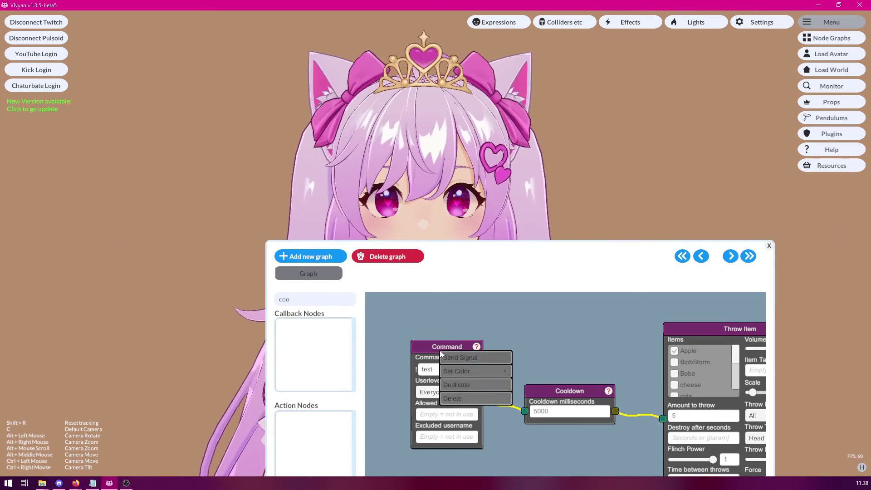
click(413, 321)
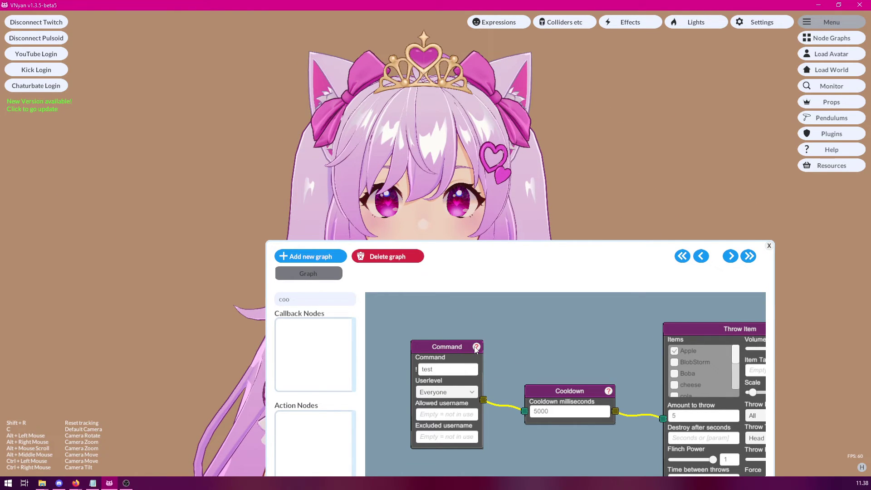
Move the Node Graphs window to the top-left corner and enlarge it to show the full three-node graph.
drag(526, 252, 286, 51)
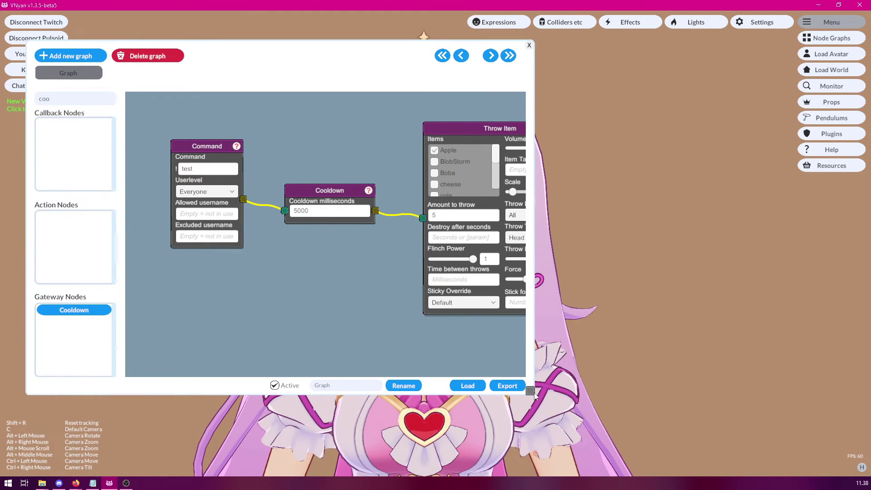
drag(531, 390, 715, 434)
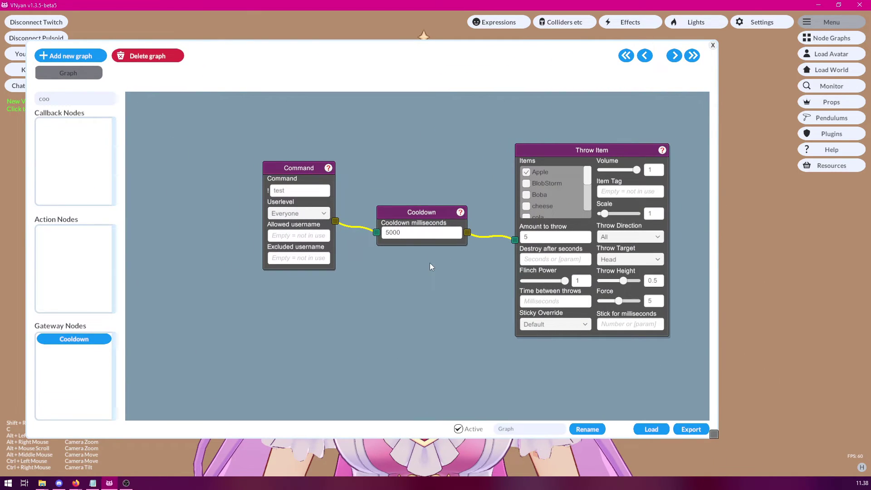